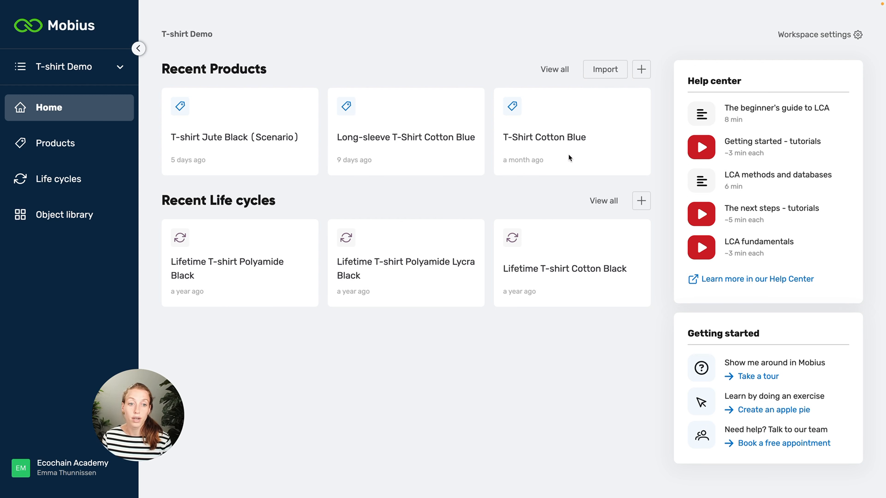
Open the T-Shirt Cotton Blue product, start adding an impact for Paper packaging, and filter the references to the Ecoinvent v3.6, Cut-Off database.
left_click(550, 138)
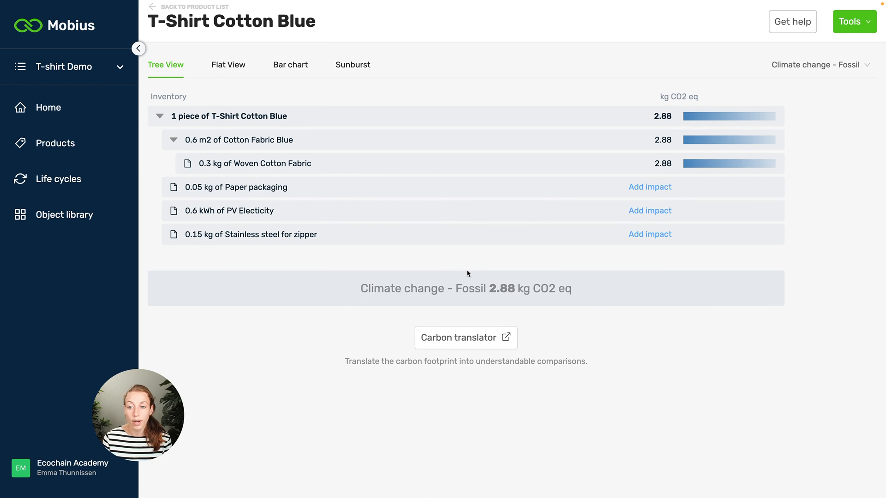
left_click(662, 191)
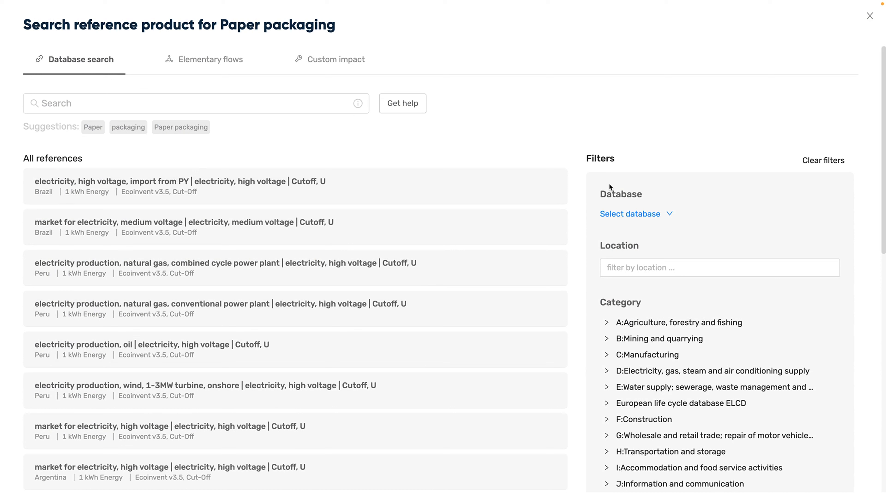
left_click(613, 217)
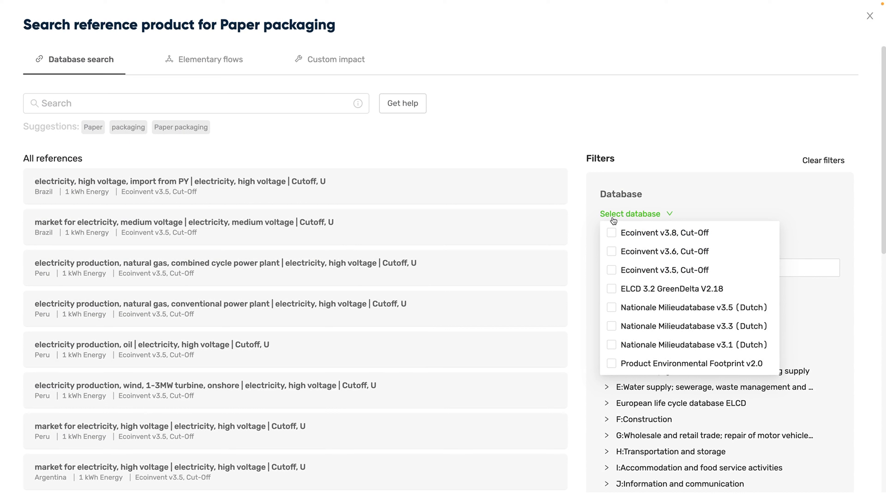
left_click(621, 255)
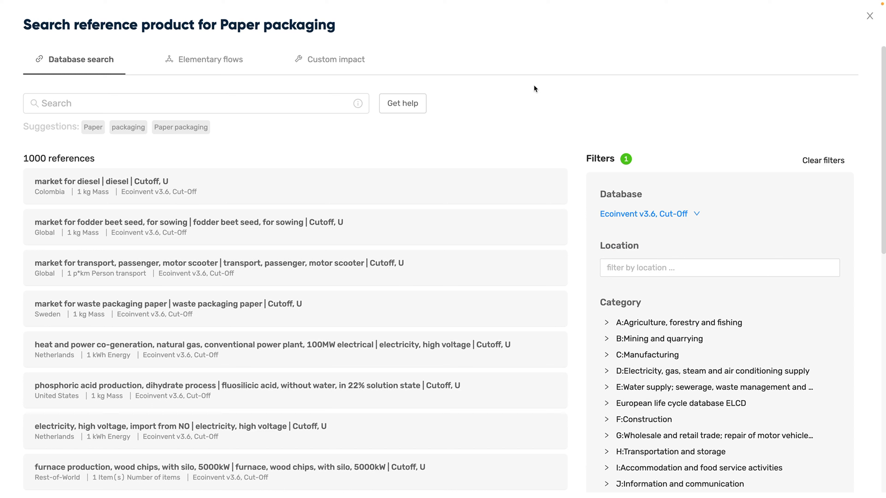
Search the references for "cardboard production" and look through the results for a suitable packaging material.
left_click(265, 103)
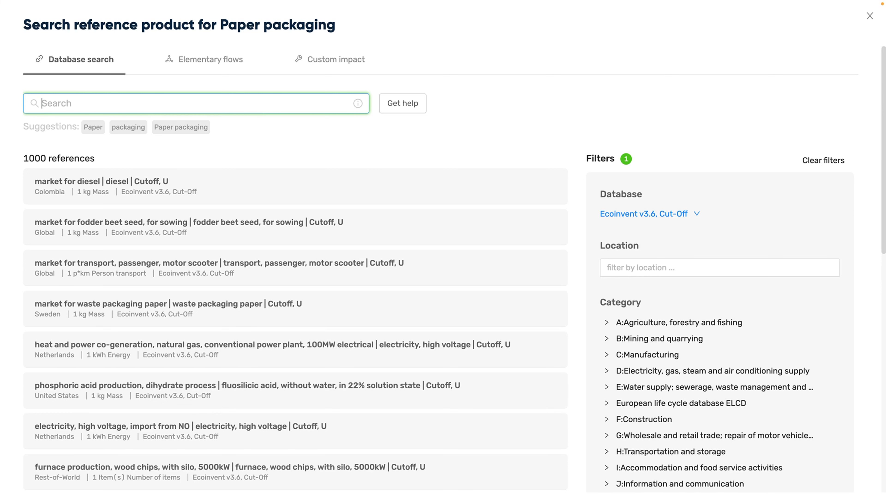
type("cardboard")
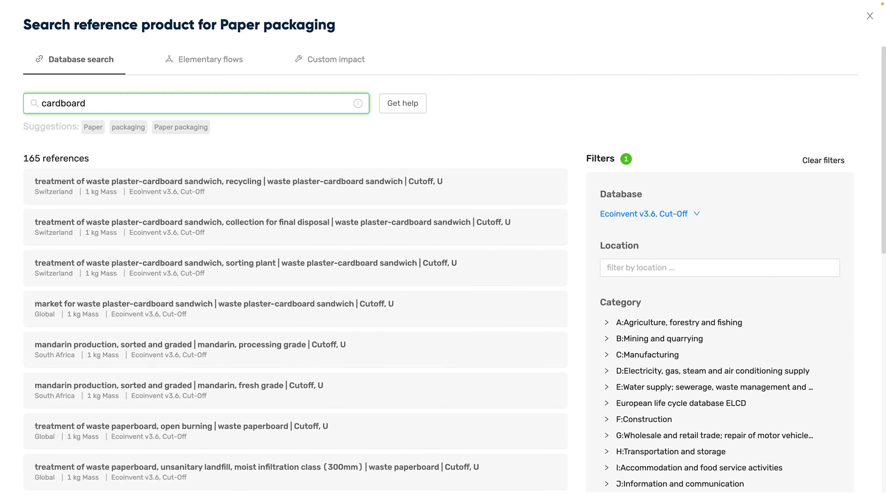
type("production")
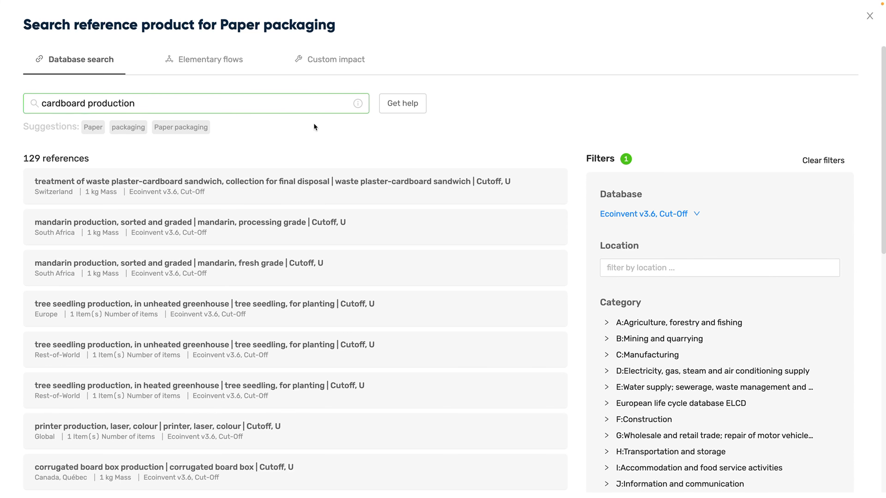
scroll(310, 133, "down", 1)
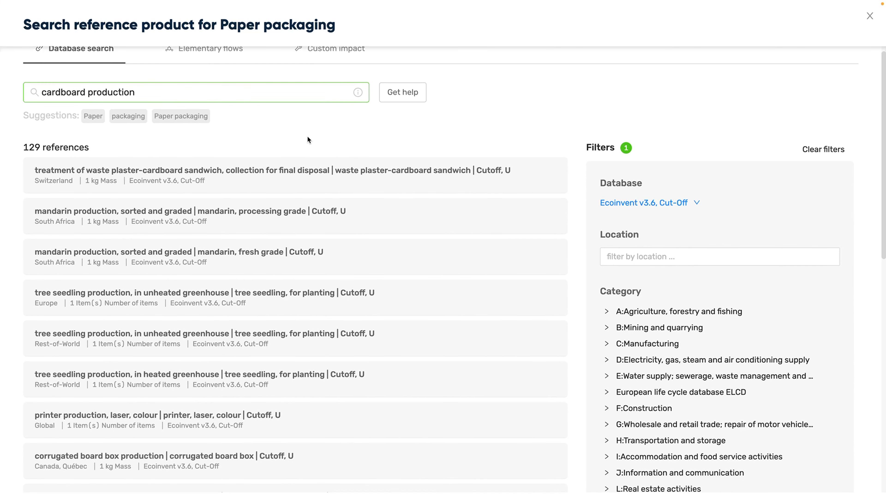
scroll(299, 134, "down", 1)
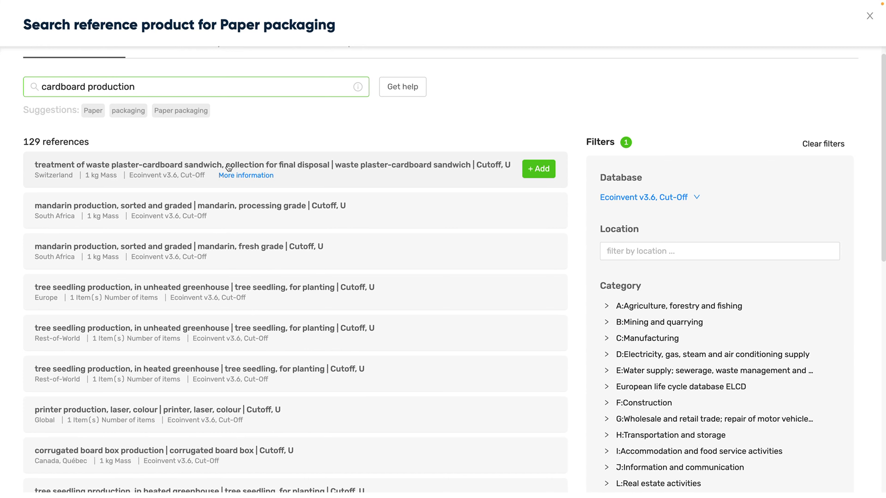
scroll(201, 176, "down", 1)
scroll(201, 176, "down", 1)
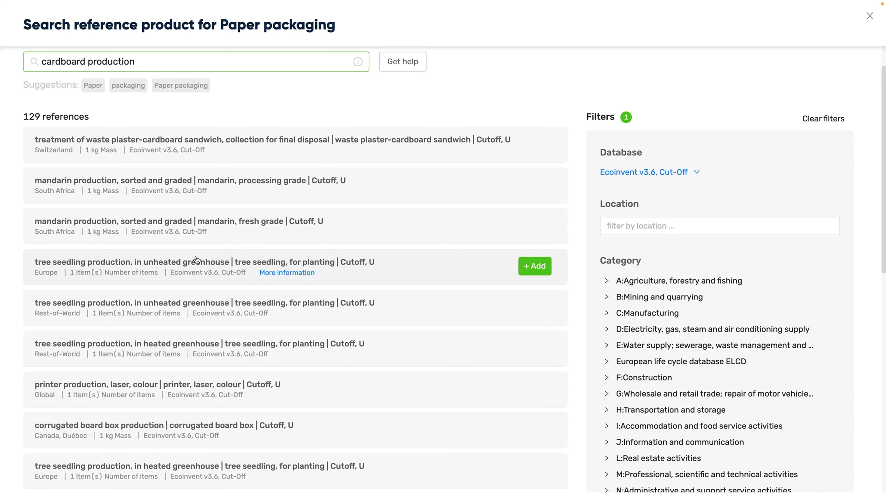
scroll(196, 260, "down", 3)
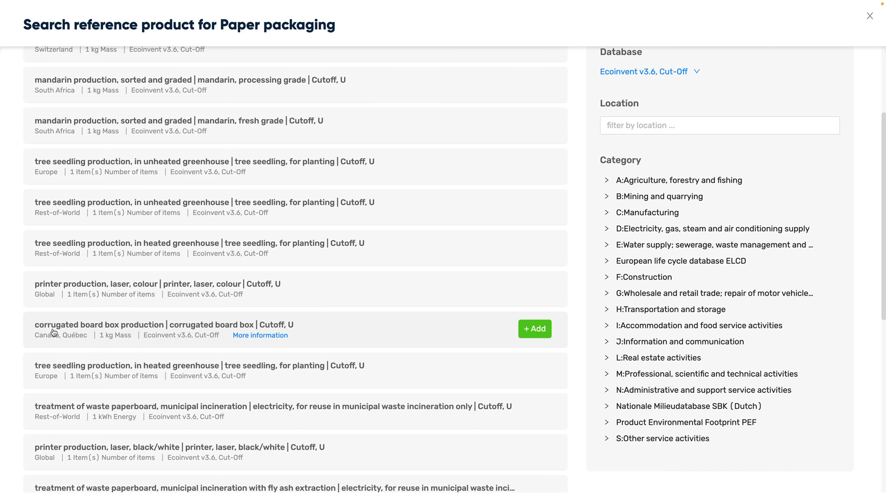
Change the reference search to "corrugated board box production".
scroll(121, 335, "up", 5)
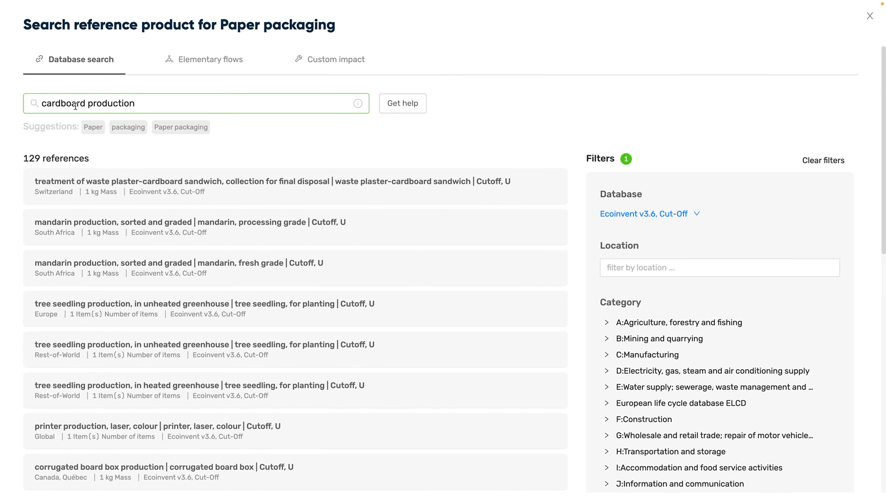
left_click_drag(86, 104, 21, 108)
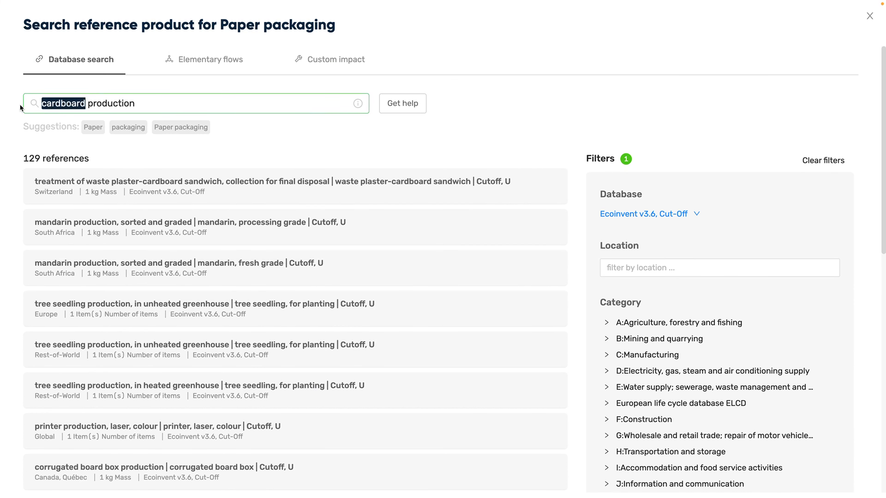
type("corrugated board box")
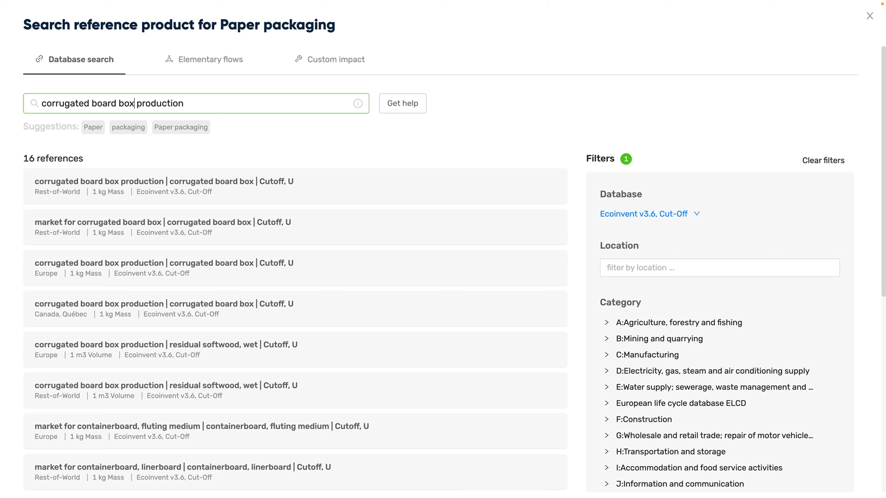
Try filtering the references by the location Netherlands, and clear that location filter.
left_click(619, 271)
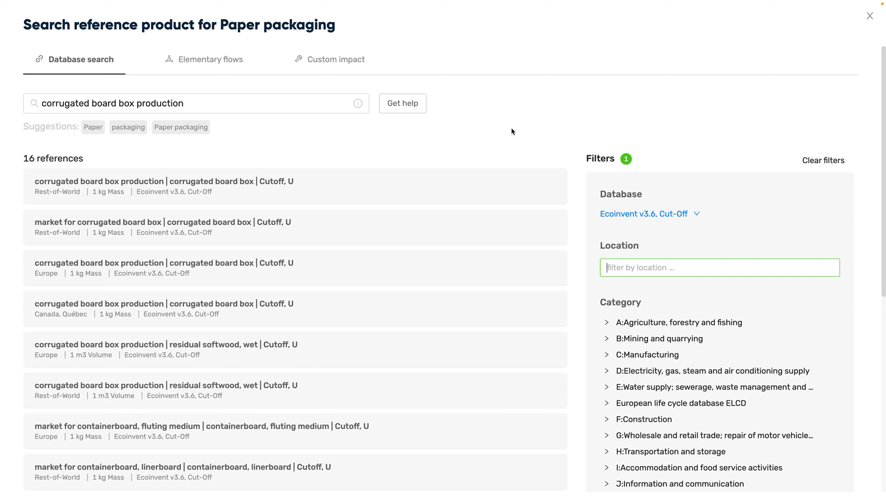
type("Nether")
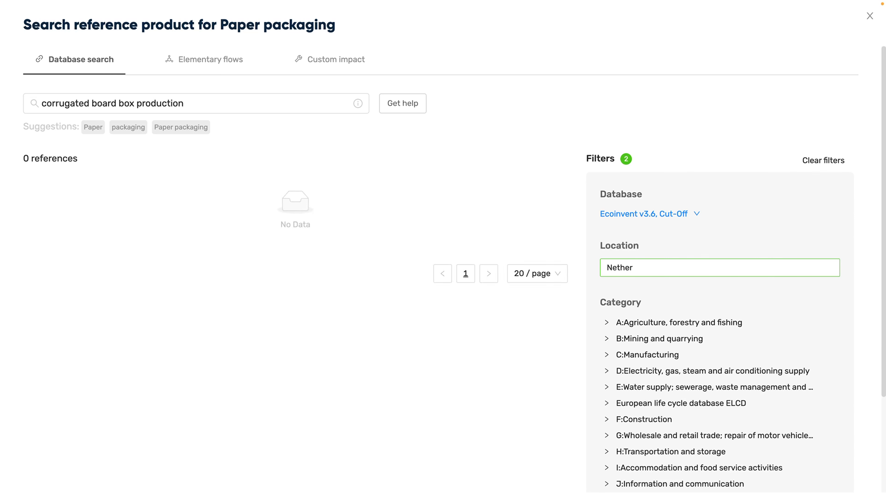
type("lands")
key("BackSpace")
key("BackSpace")
key("BackSpace")
key("BackSpace")
key("BackSpace")
key("BackSpace")
key("BackSpace")
key("BackSpace")
key("BackSpace")
key("BackSpace")
key("BackSpace")
Filter the location to Europe and add the "corrugated board box production | corrugated board box | Cutoff, U" reference to Paper packaging.
type("Europe")
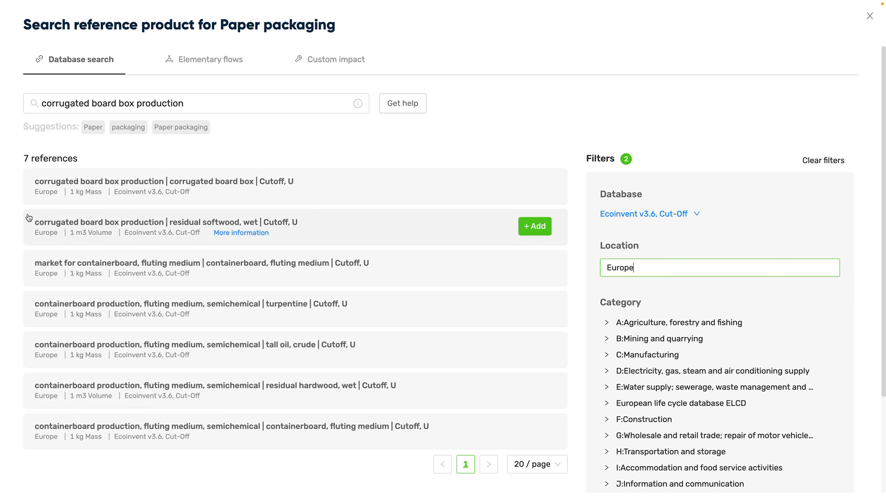
mouse_move(29, 191)
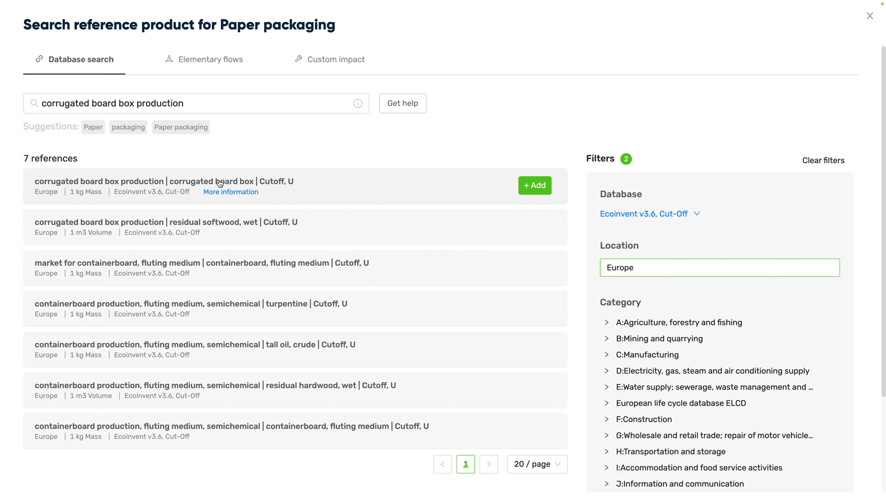
left_click(520, 188)
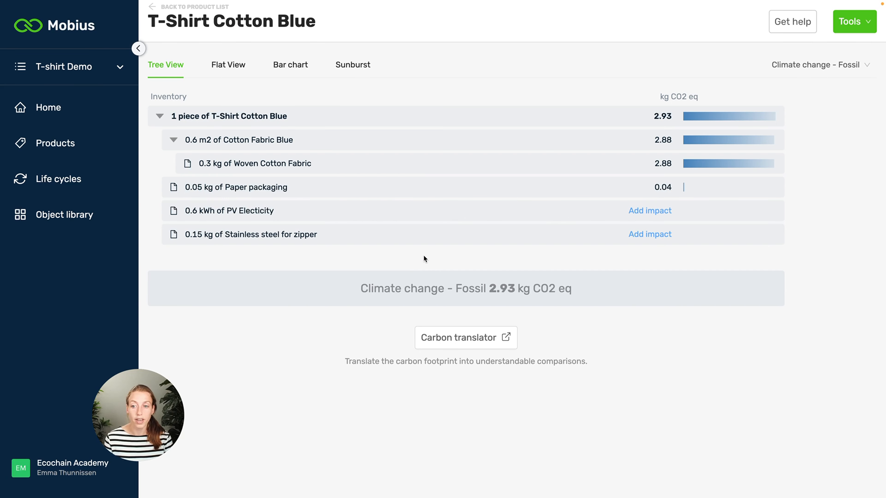